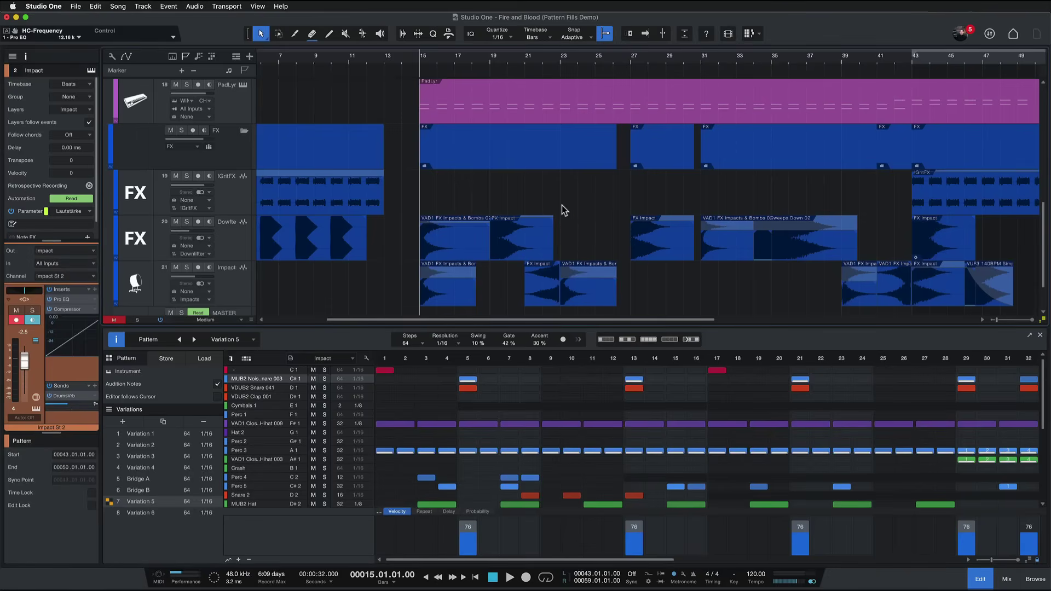
In Advanced > Editing preferences, toggle 'Draw events translucent' off and back on, applying each change.
click(54, 7)
click(55, 10)
click(55, 10)
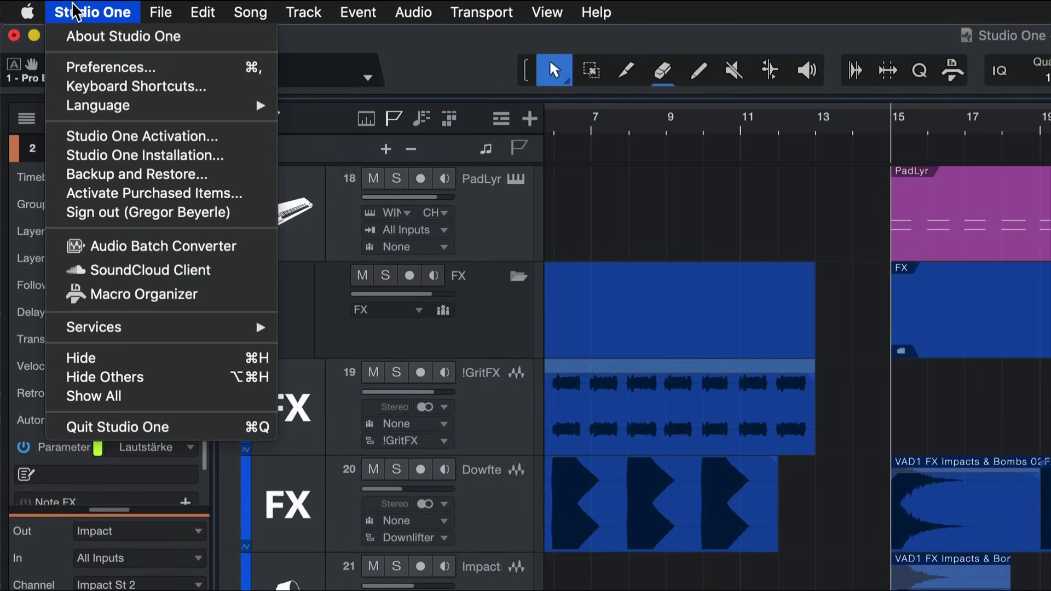
click(127, 67)
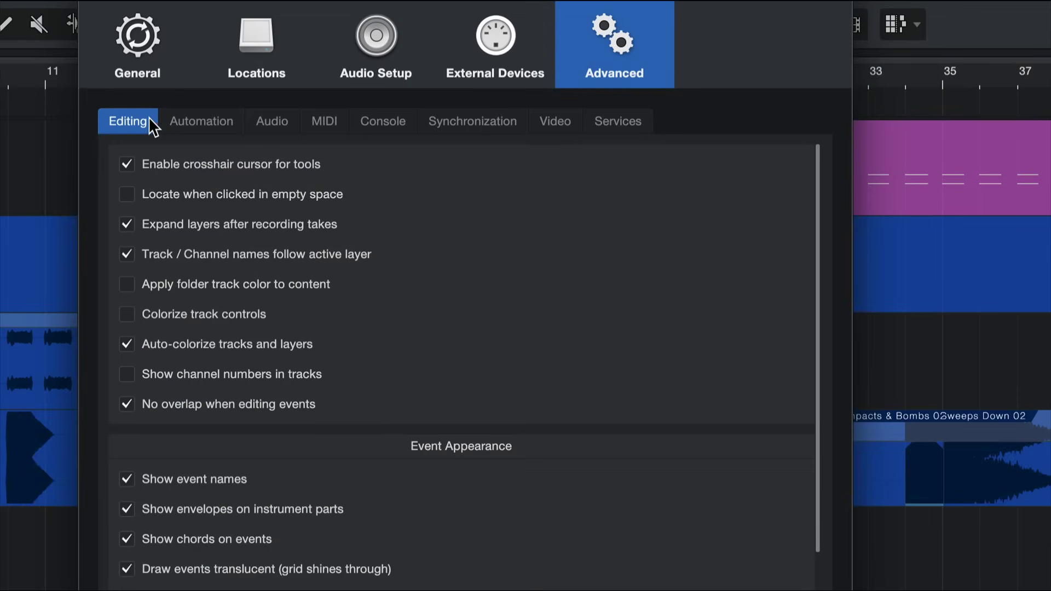
scroll(365, 367, down, 2)
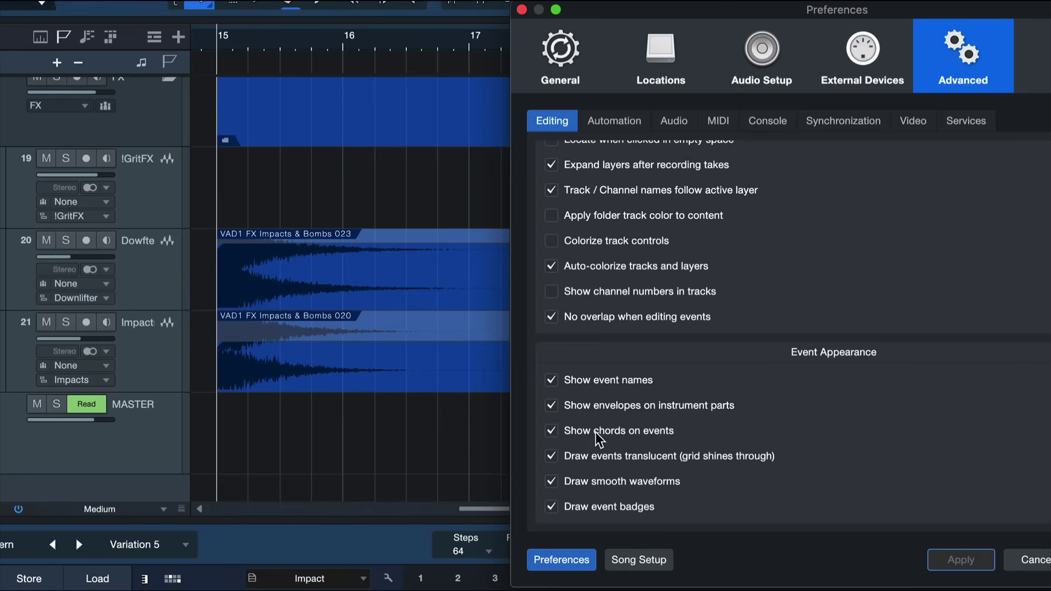
click(551, 456)
click(942, 557)
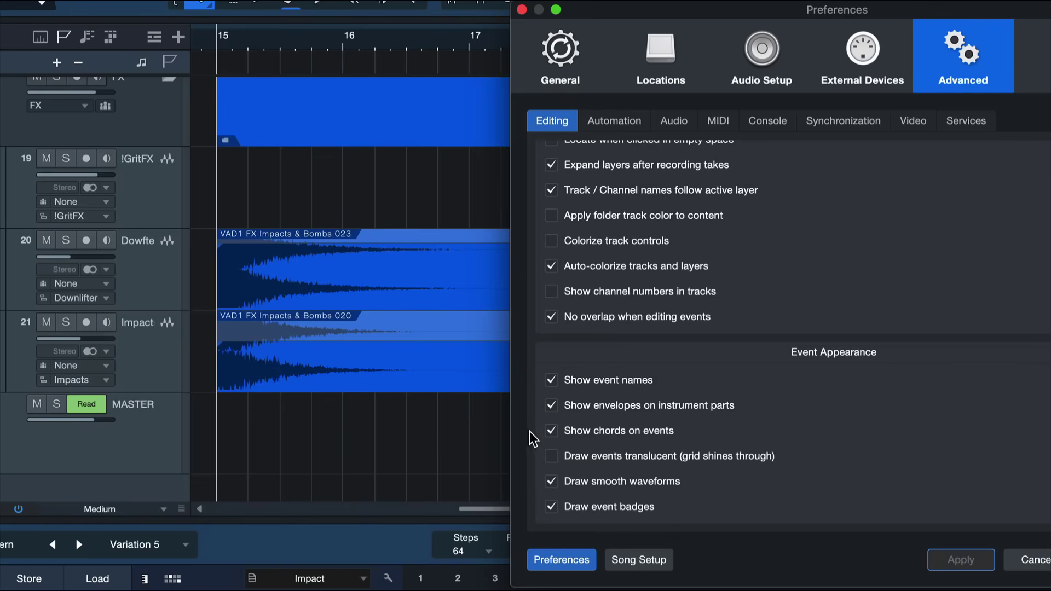
click(551, 456)
click(951, 560)
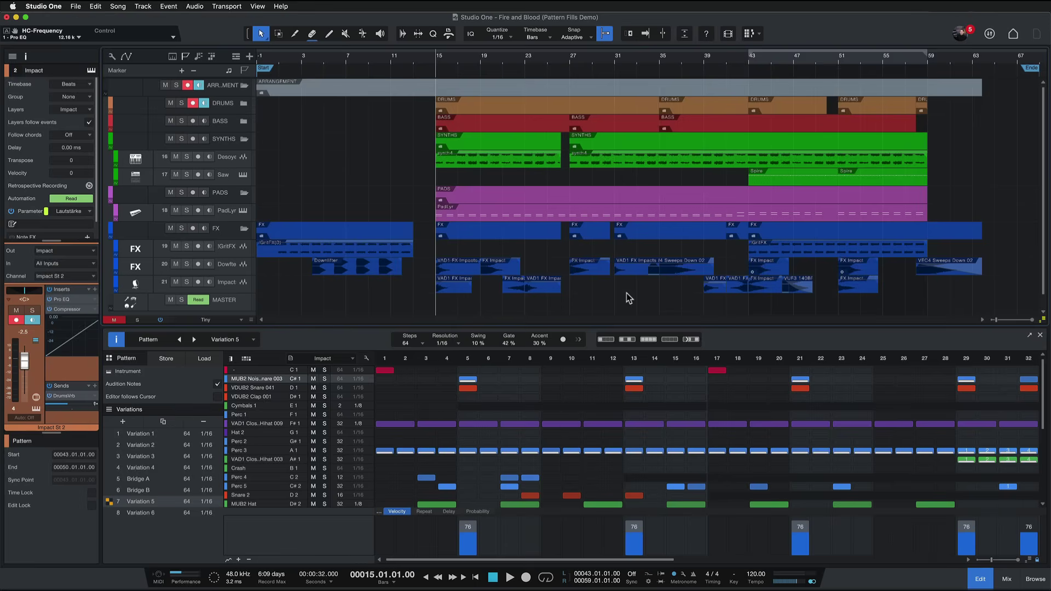
In Appearance preferences, set background hue shift to 0, saturation near 1%, and luminance to -38%.
click(26, 6)
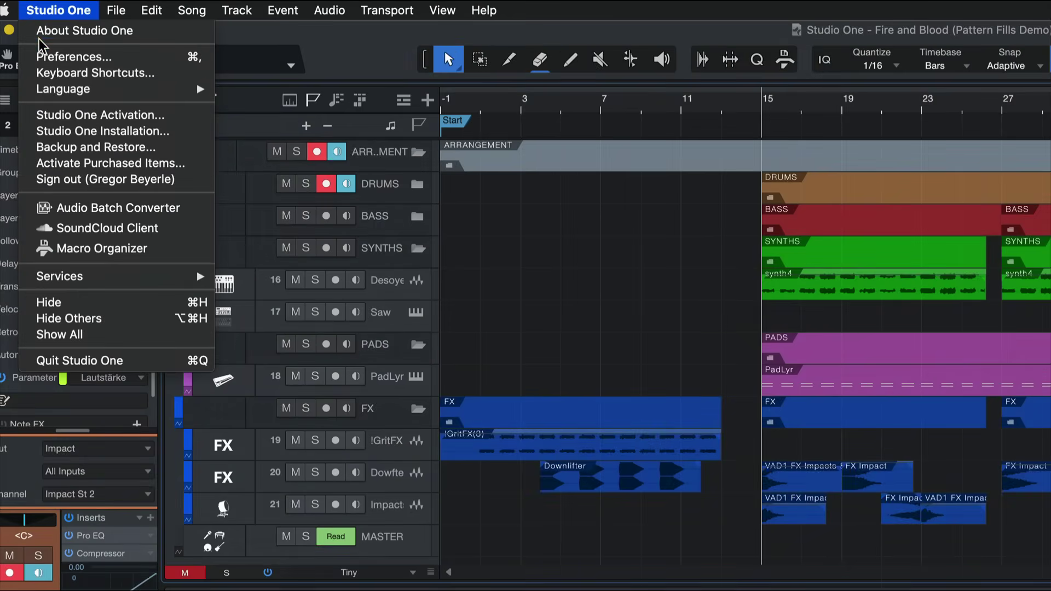
click(43, 57)
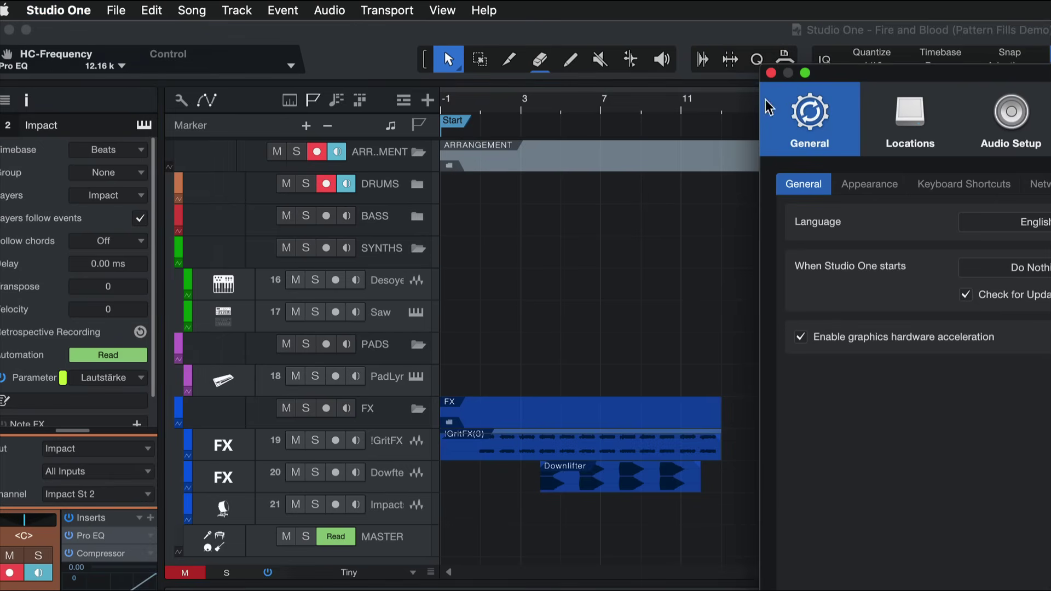
drag(887, 73, 389, 46)
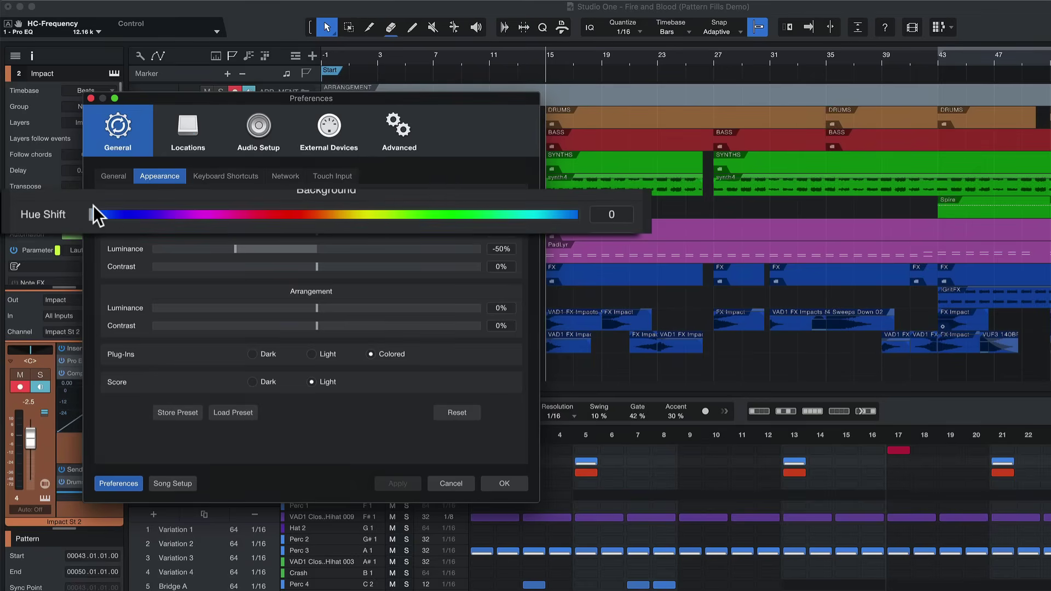
drag(120, 217, 265, 213)
mouse_move(419, 218)
mouse_down()
mouse_move(117, 222)
mouse_move(387, 213)
mouse_move(306, 214)
mouse_up()
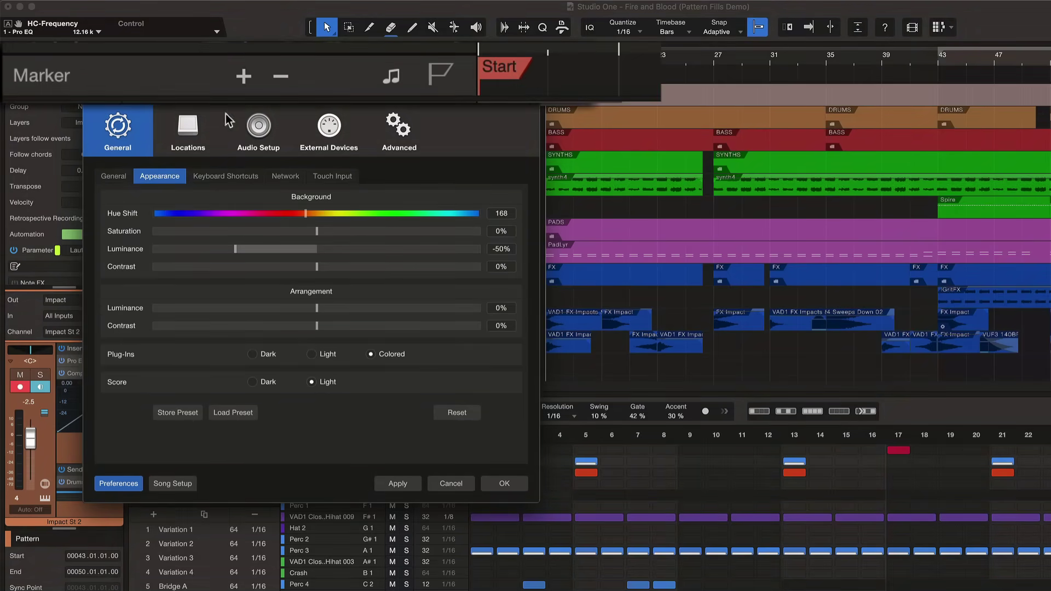
click(158, 213)
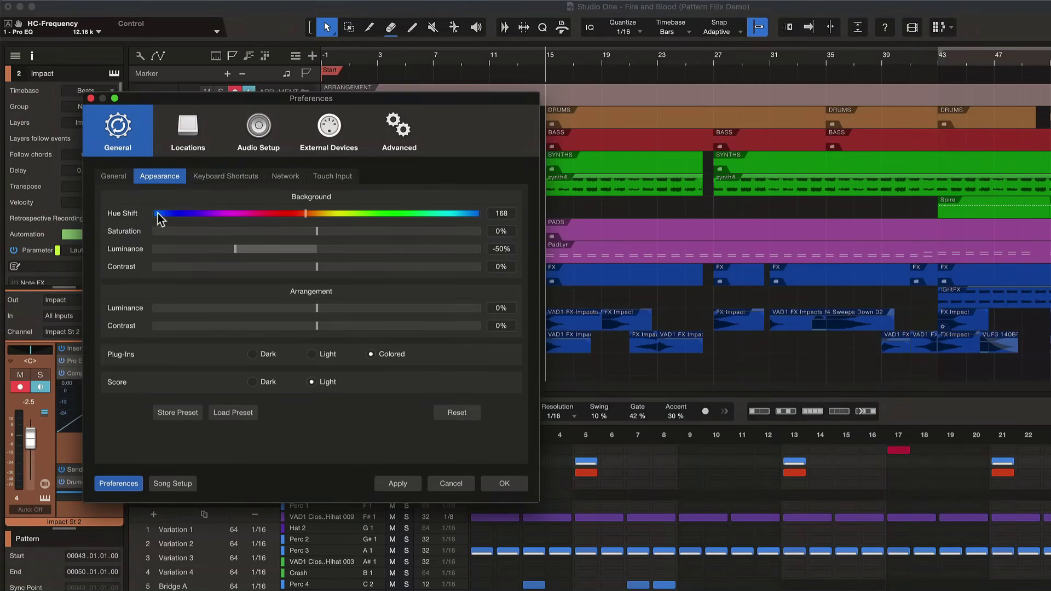
click(349, 232)
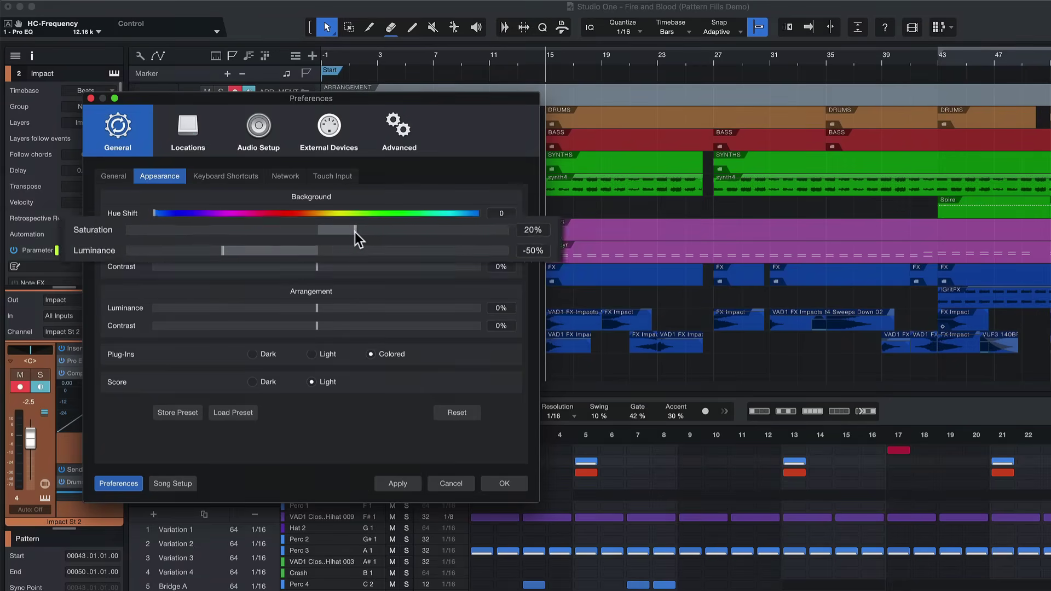
click(321, 230)
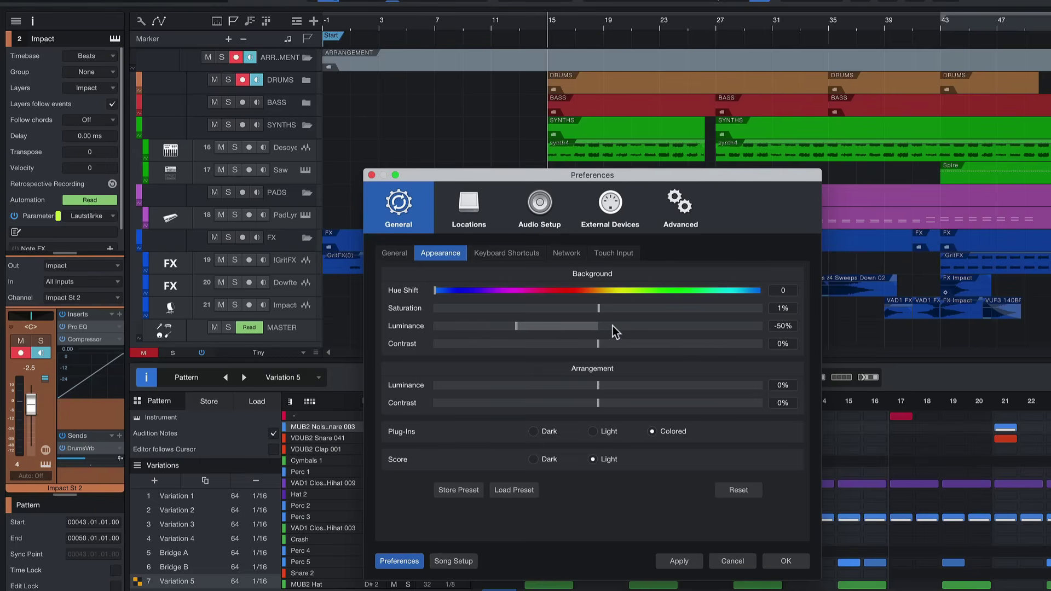
drag(612, 326, 632, 326)
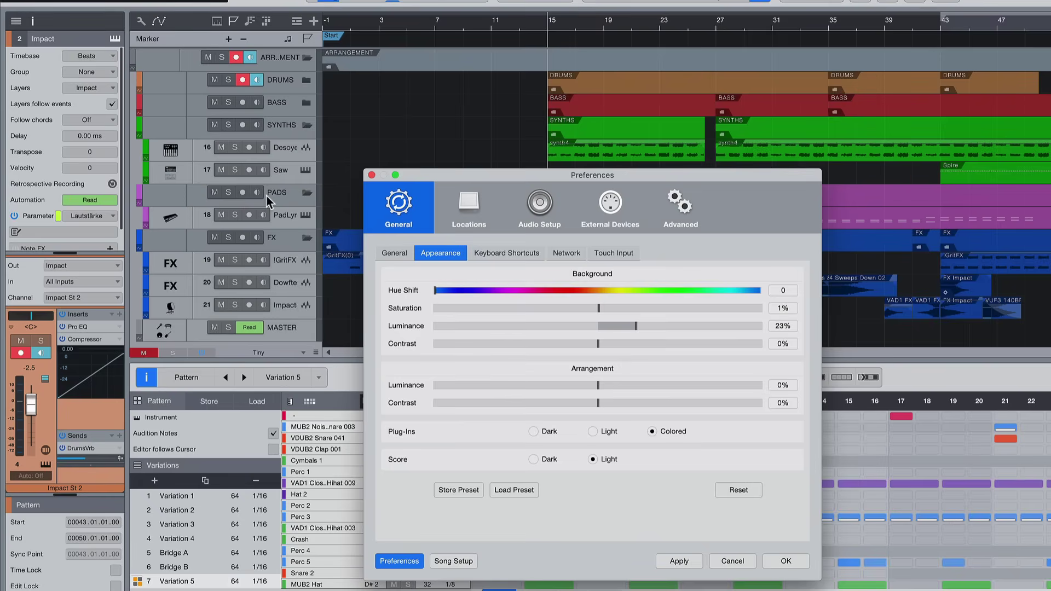
click(535, 324)
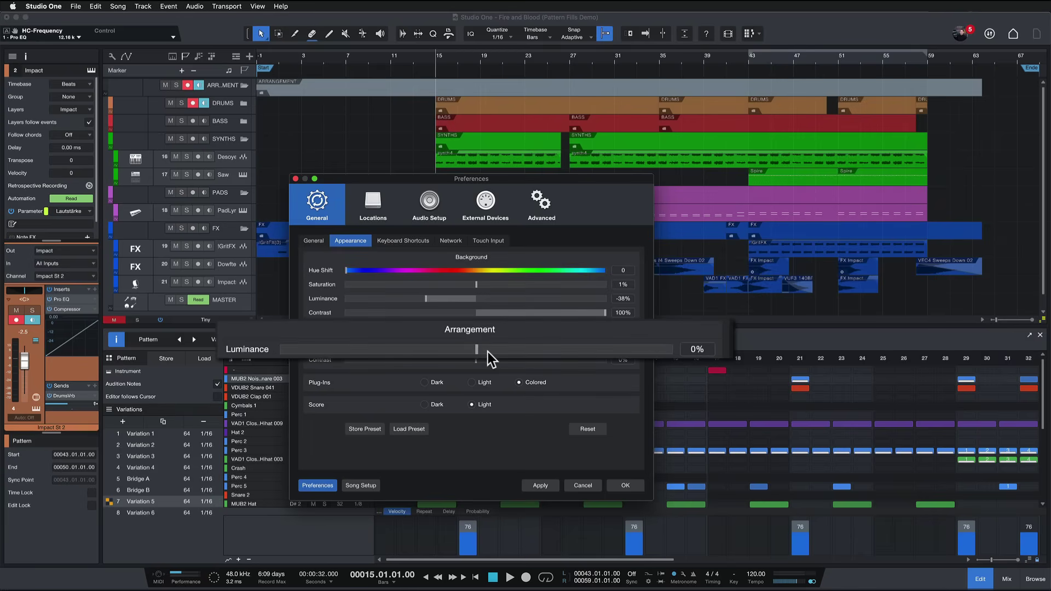
Brighten then darken the arrangement luminance, and sweep arrangement contrast between its extremes.
drag(483, 349, 611, 348)
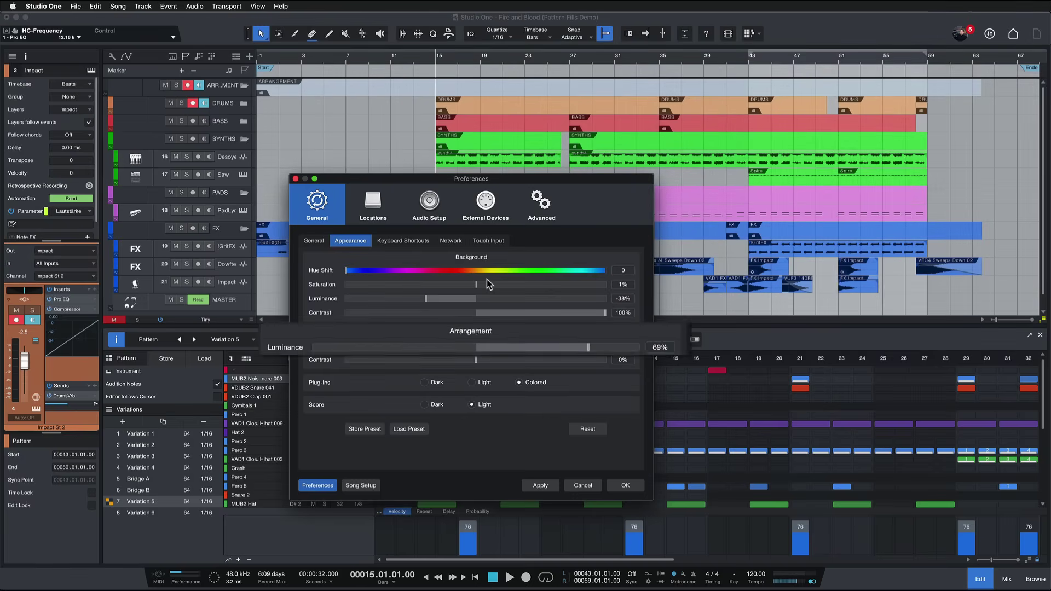
click(483, 346)
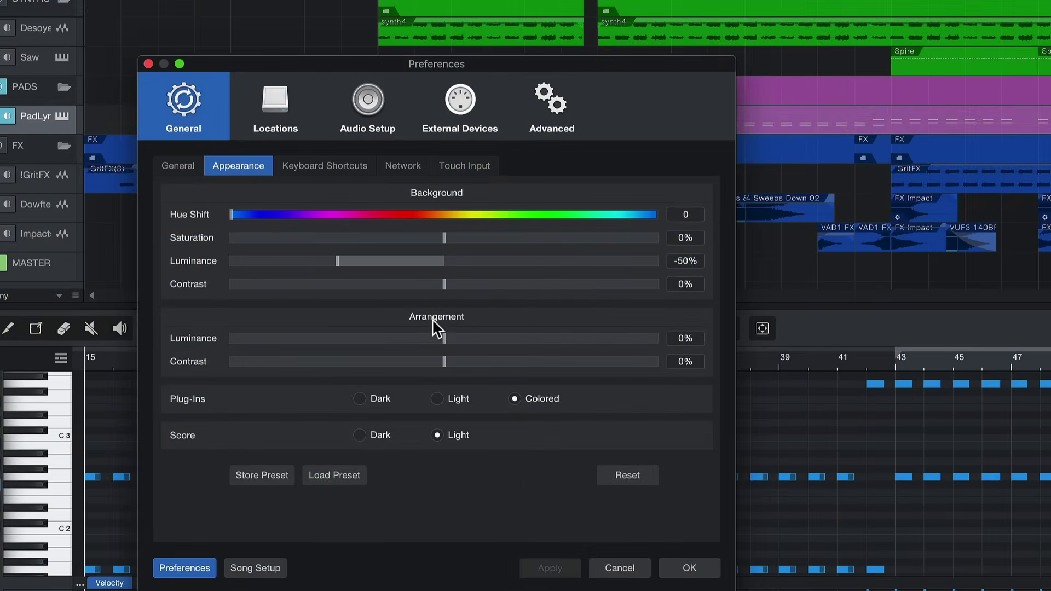
drag(489, 360, 581, 359)
drag(705, 369, 809, 359)
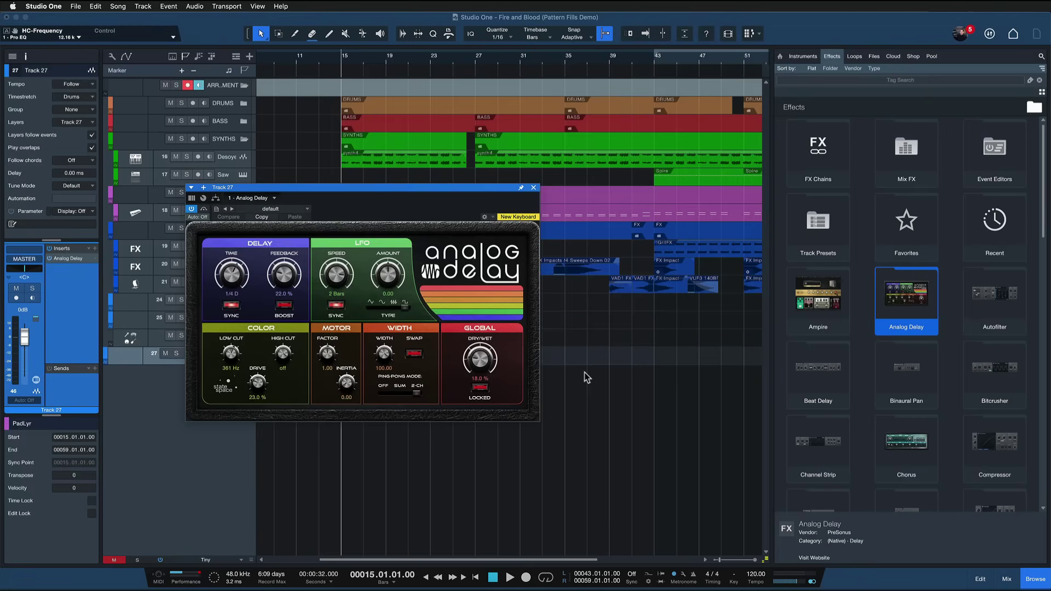
Close the Analog Delay window and drag Autofilter onto a new audio track.
click(534, 188)
click(988, 293)
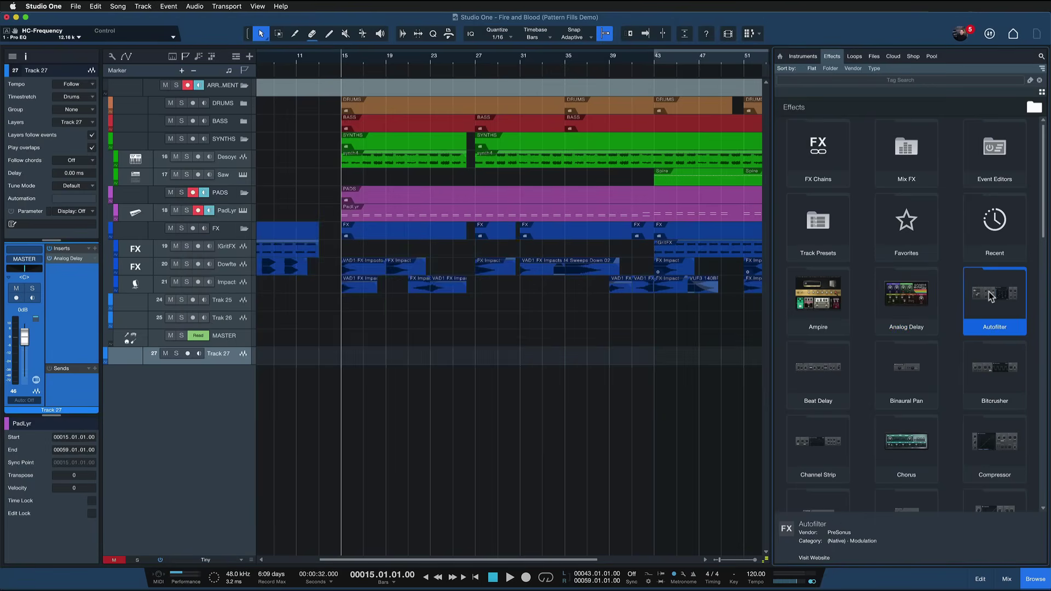
drag(989, 291, 552, 383)
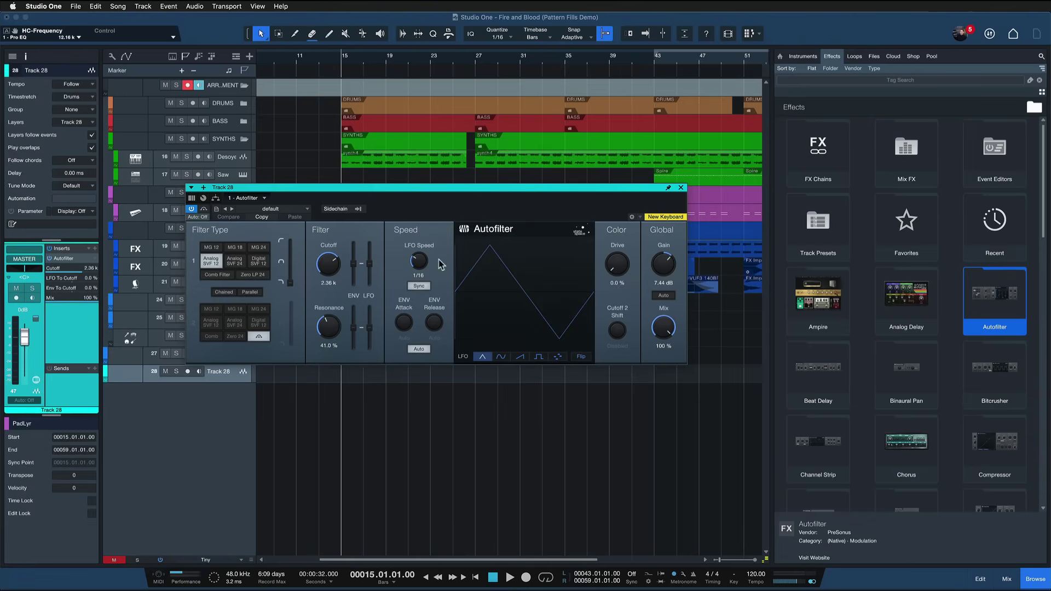
Preview the Light and Dark plug-in themes, cancel Preferences, and close the Autofilter window.
click(55, 8)
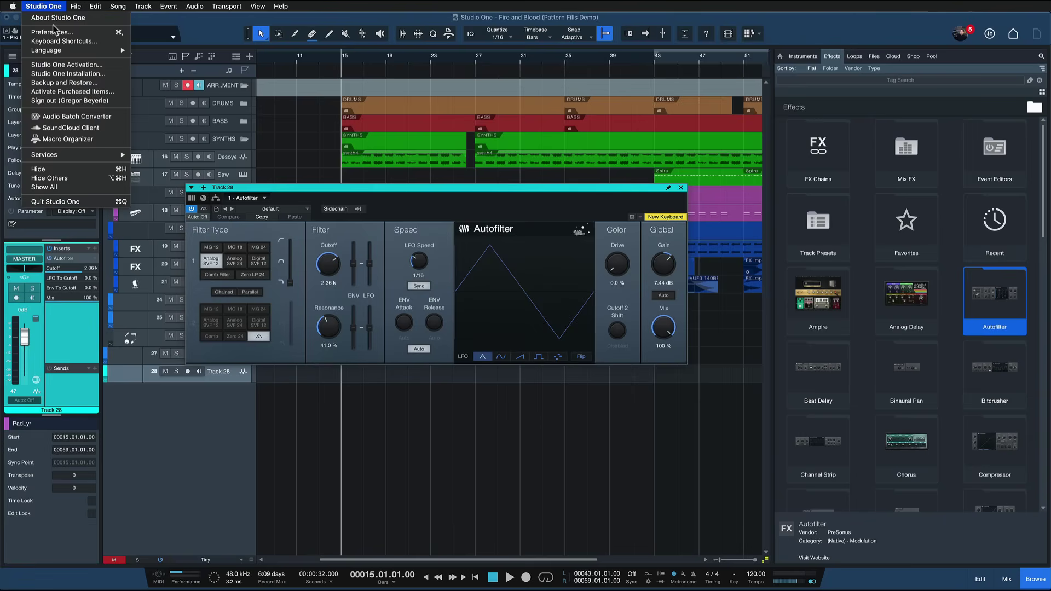
click(53, 32)
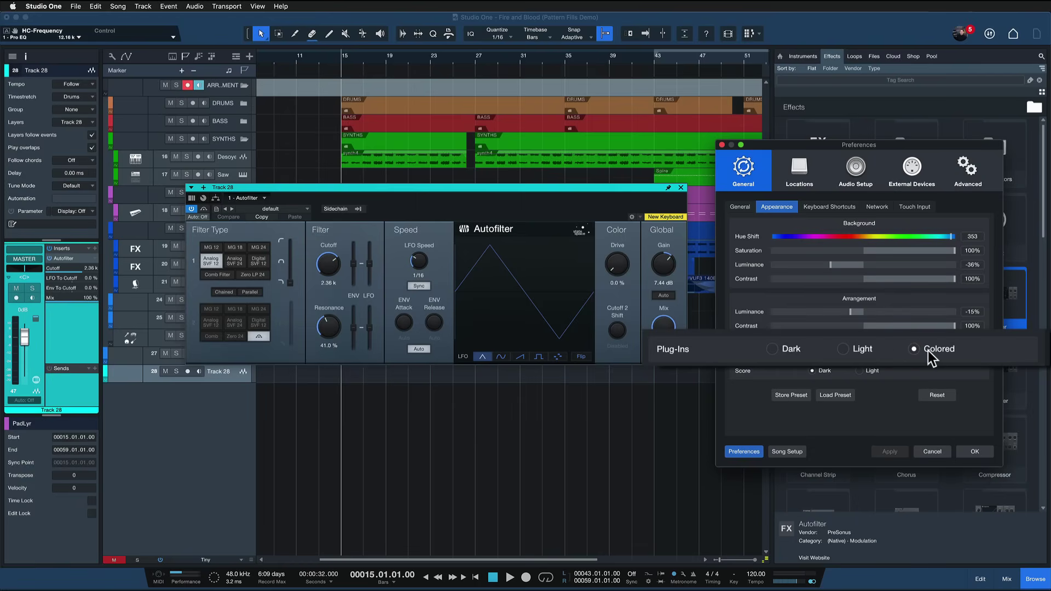
click(842, 350)
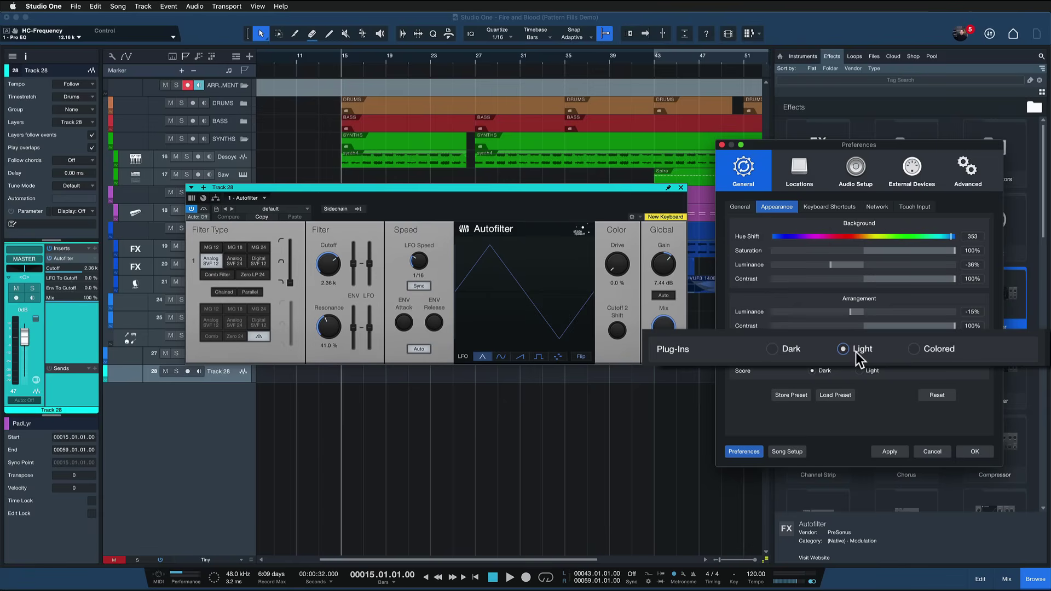
click(788, 353)
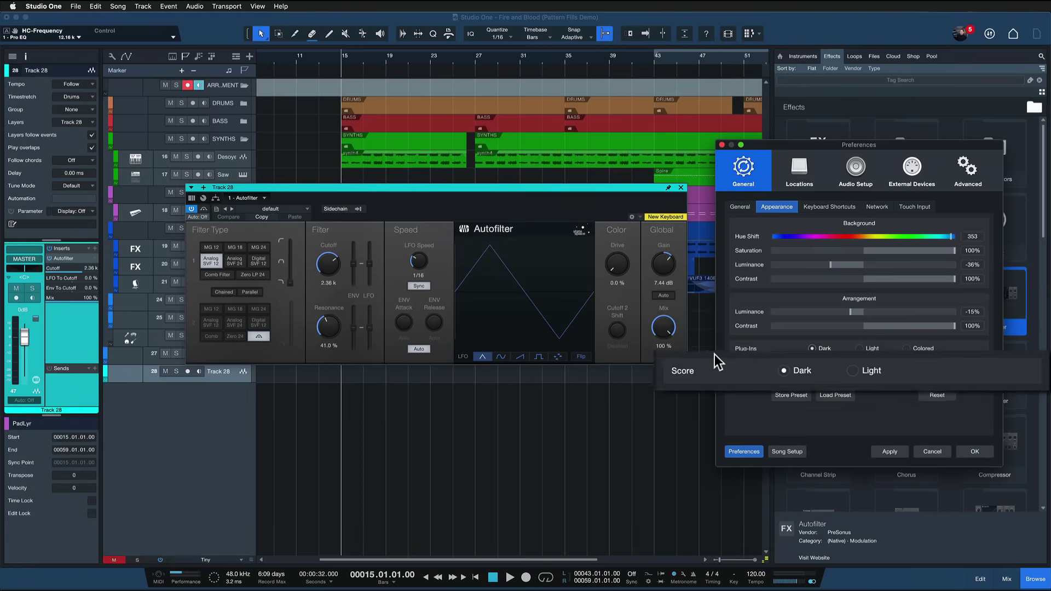
click(932, 450)
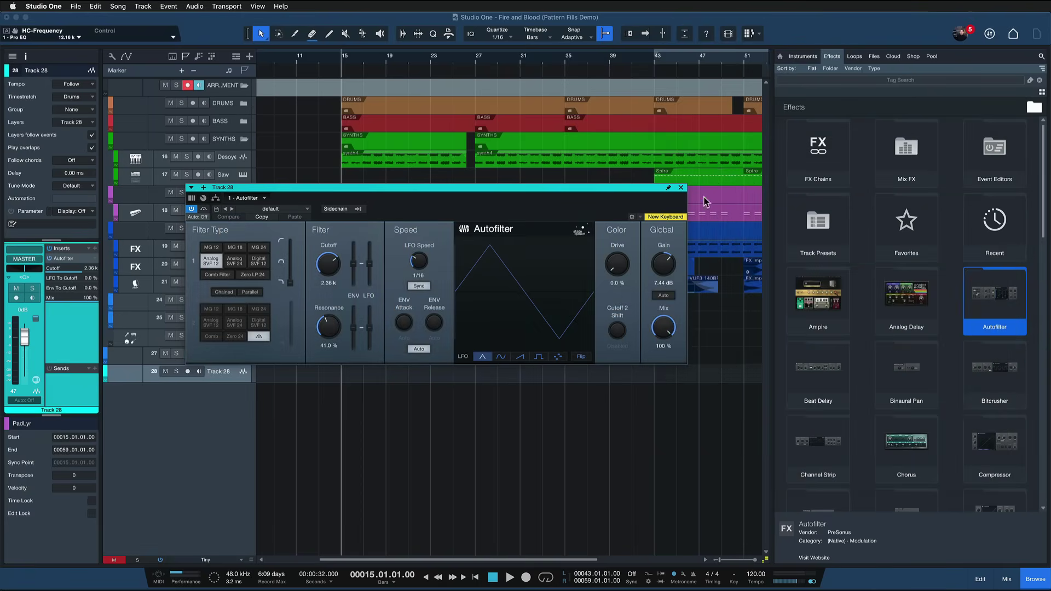
click(681, 188)
Open the PadLyr part on track 18 in the editor as score notation.
click(687, 218)
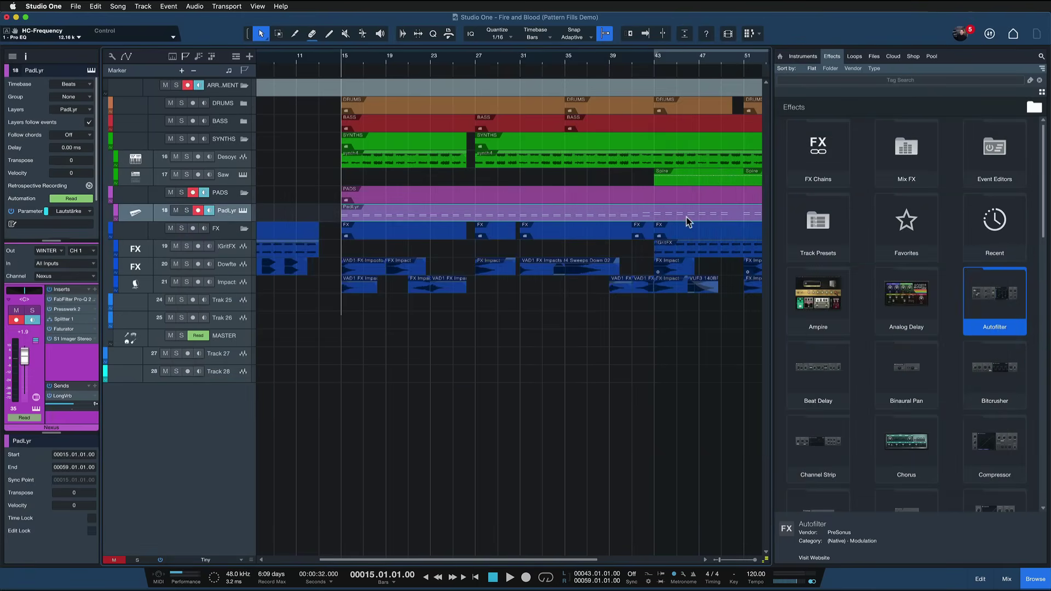
double_click(686, 218)
click(152, 338)
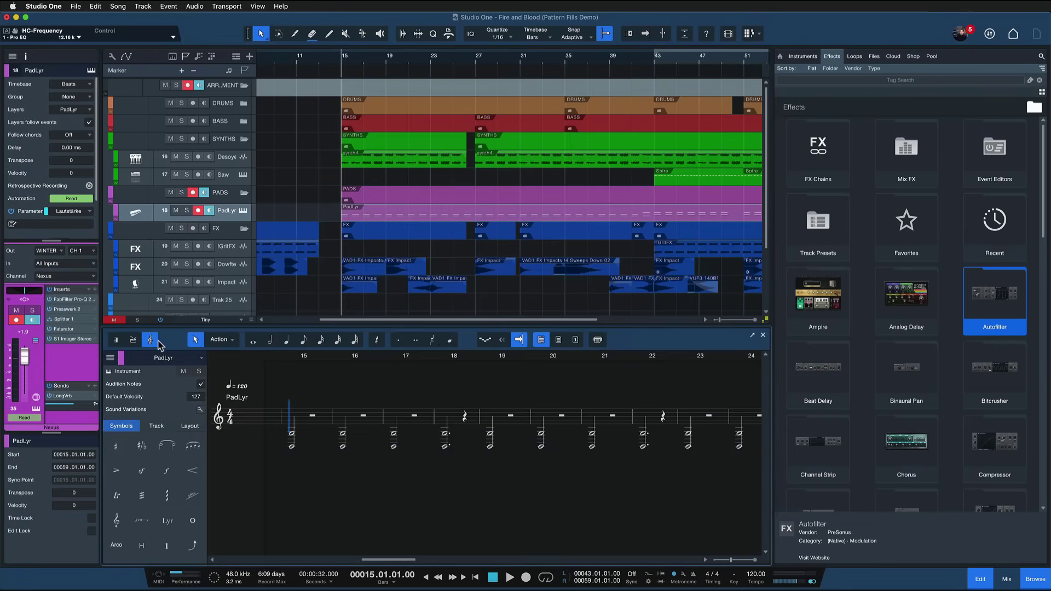
In Appearance preferences, toggle the Score theme between Light and Dark, ending on Dark.
click(44, 6)
click(48, 31)
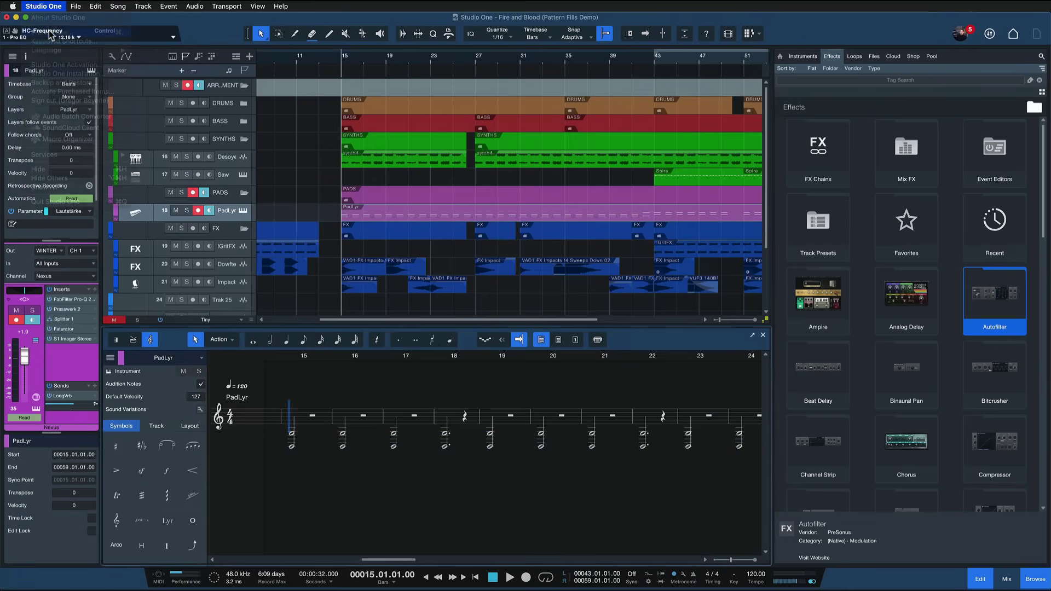
click(859, 371)
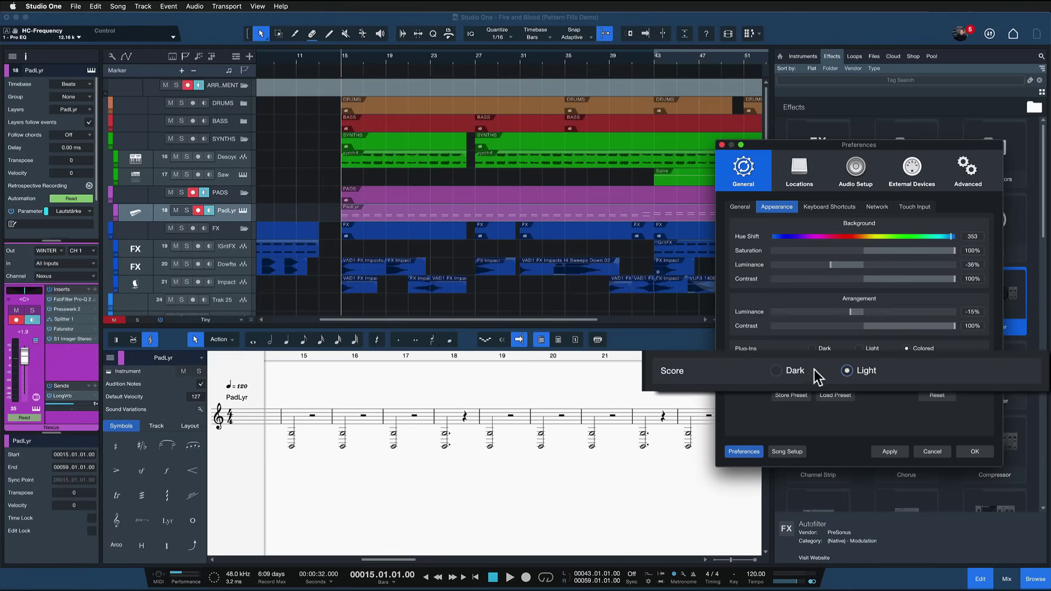
click(812, 370)
click(850, 375)
click(807, 375)
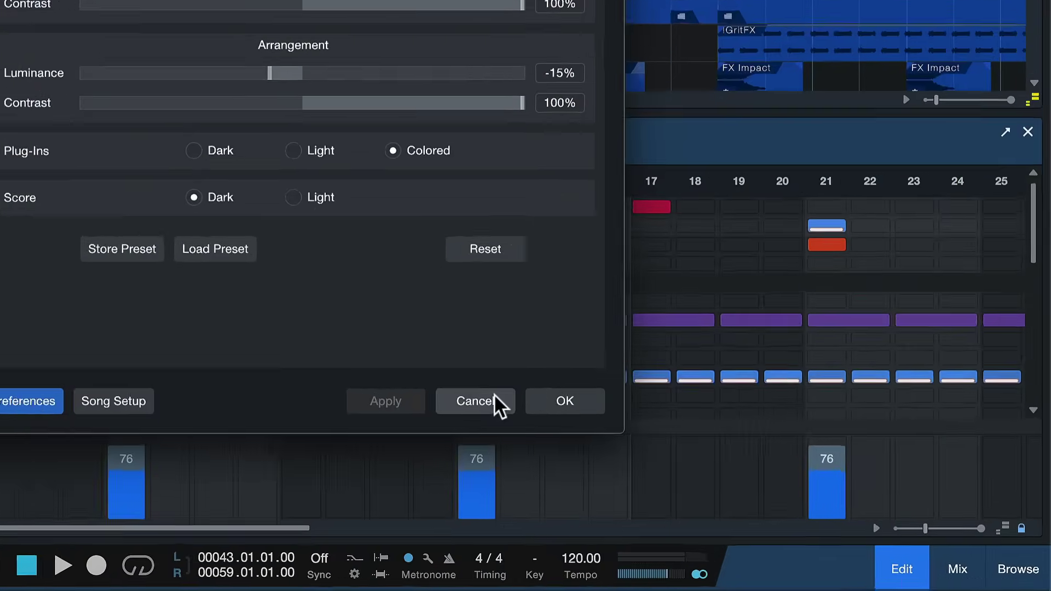
Cancel Preferences and browse the PreSonus Exchange Color Palettes in the Cloud browser.
click(734, 485)
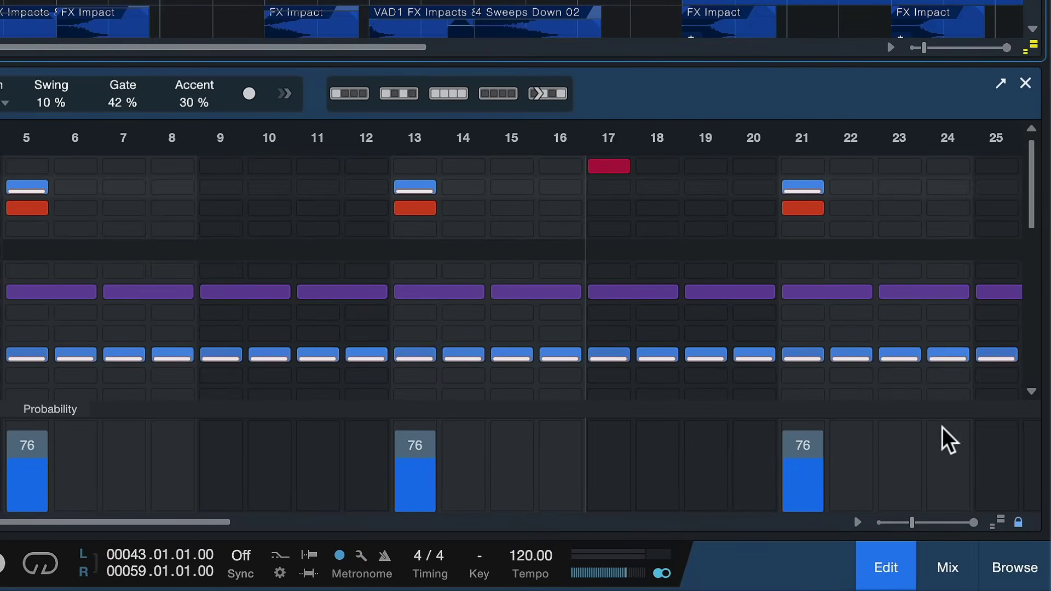
click(996, 552)
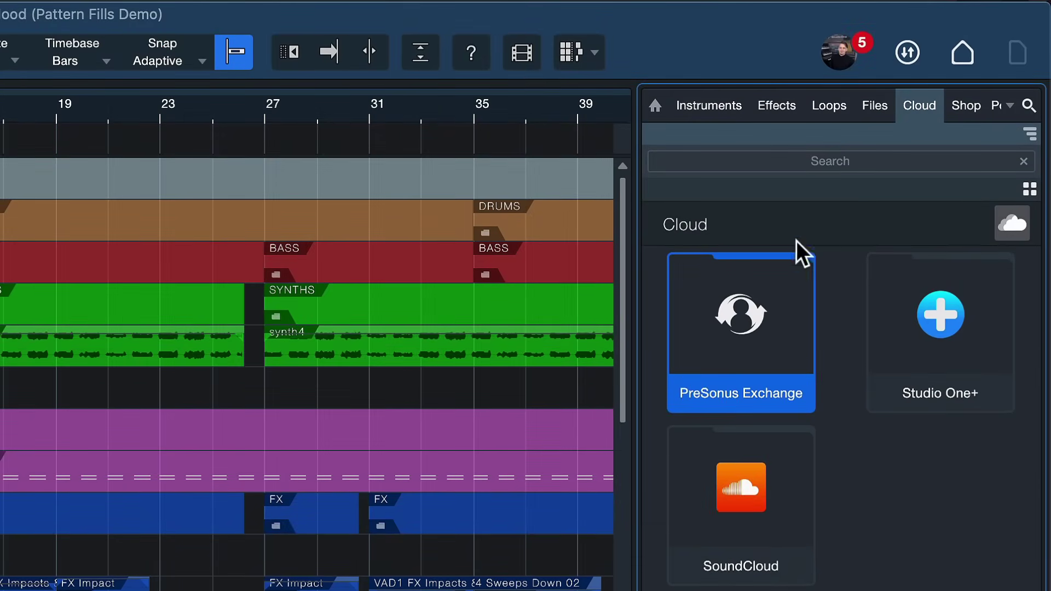
click(765, 329)
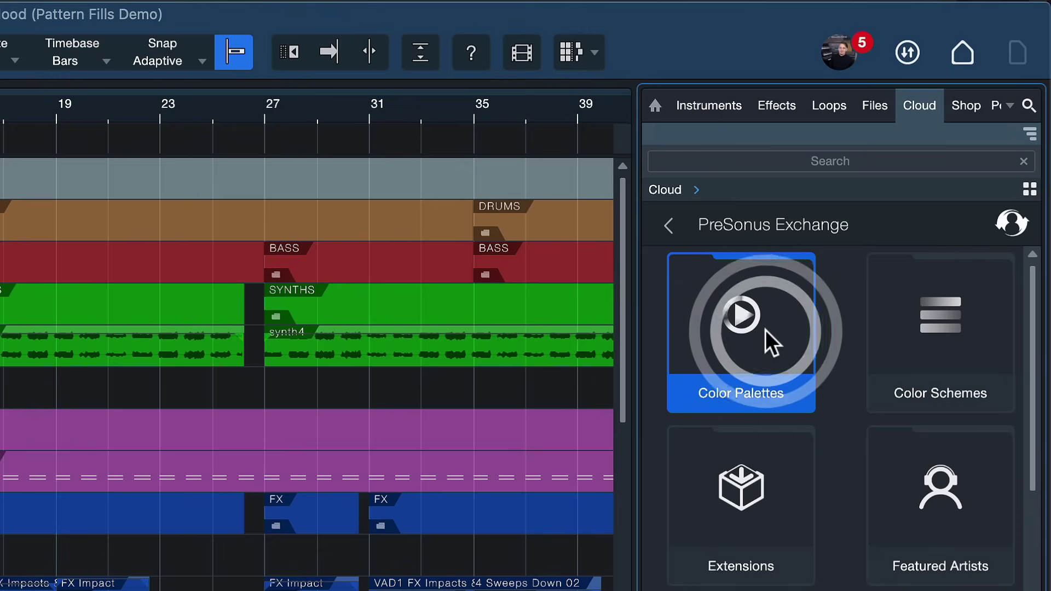
click(765, 329)
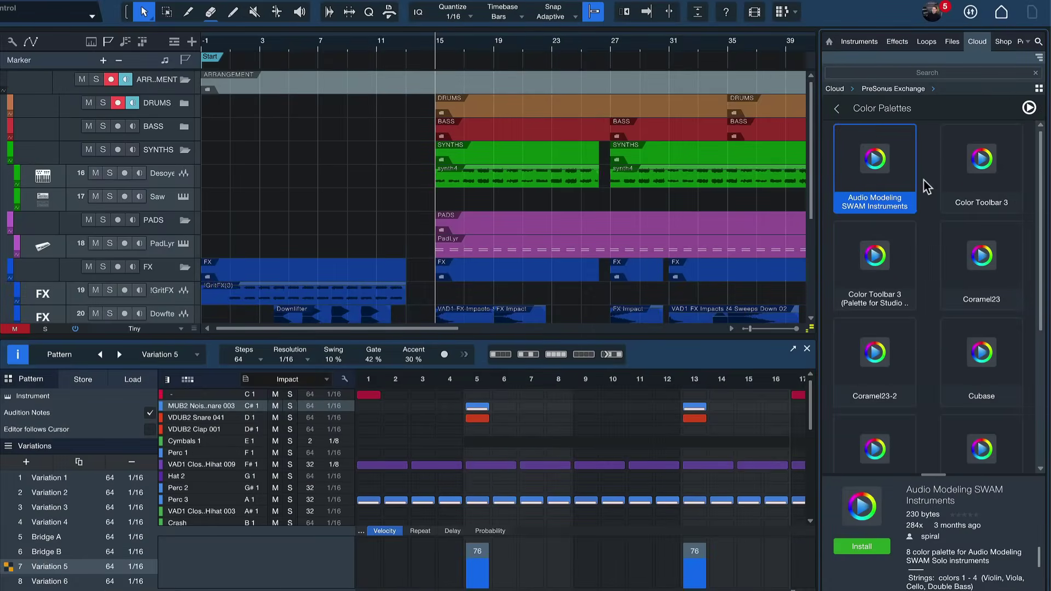
Search 'gby color', select GBY Color Scheme 2024, and show the colour scheme preset list.
click(933, 69)
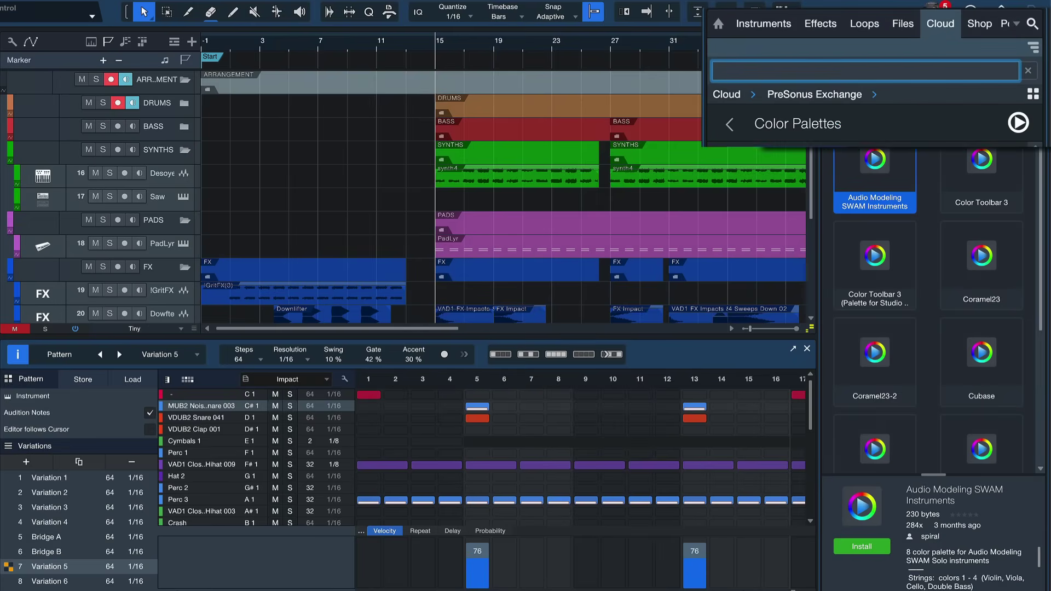
text(gby color)
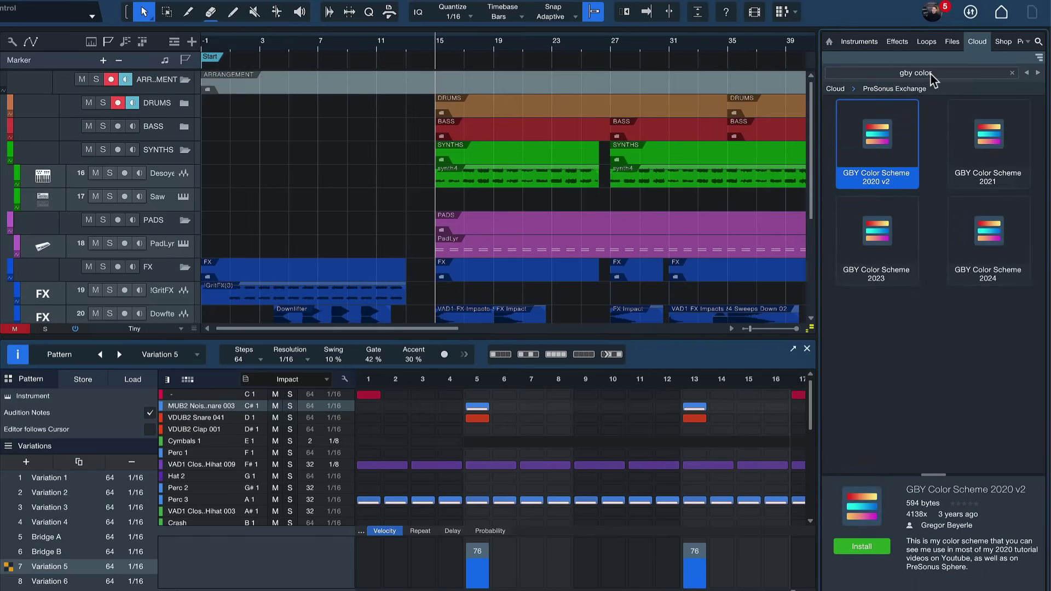
click(1012, 235)
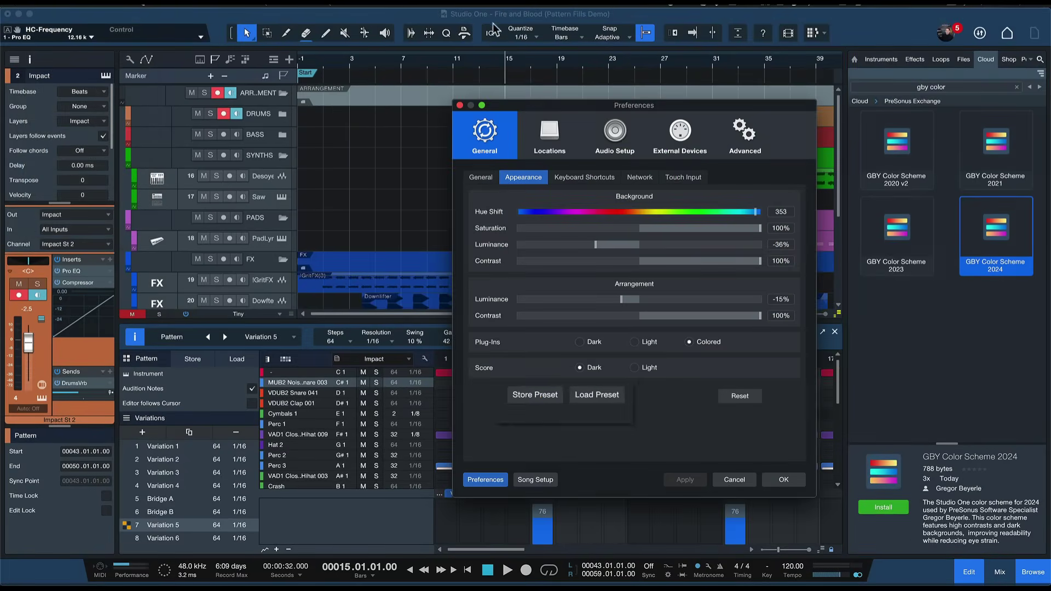
click(600, 395)
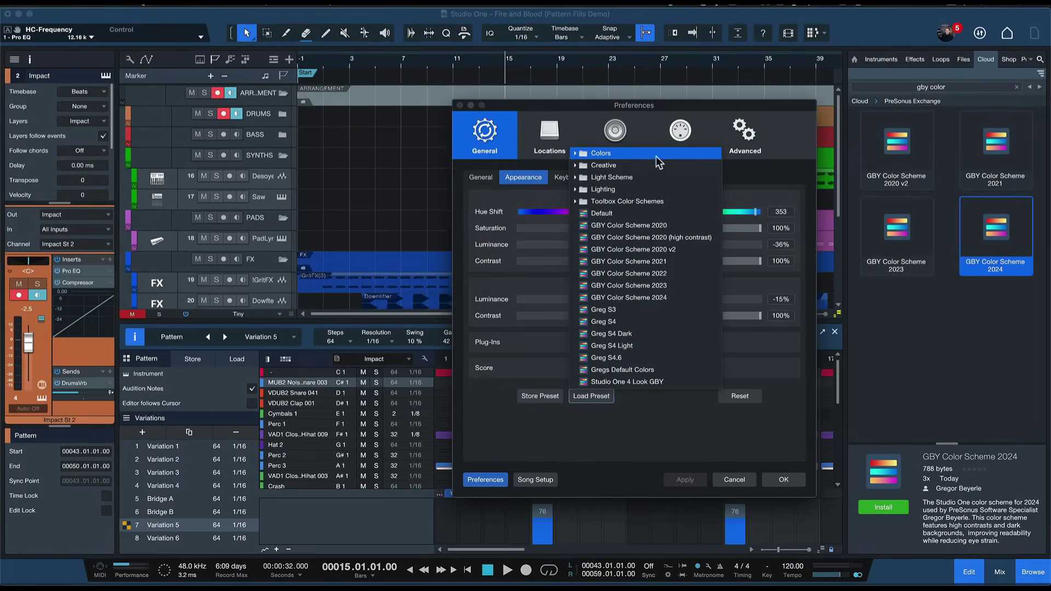